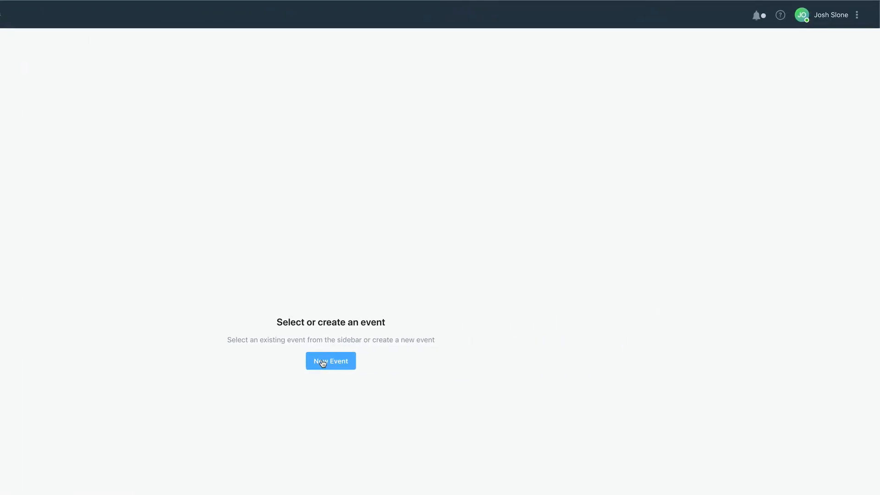
# Start a new event named "Visited Pricing Page" in the Custom events category with the event type Visited a page
pyautogui.click(345, 363)
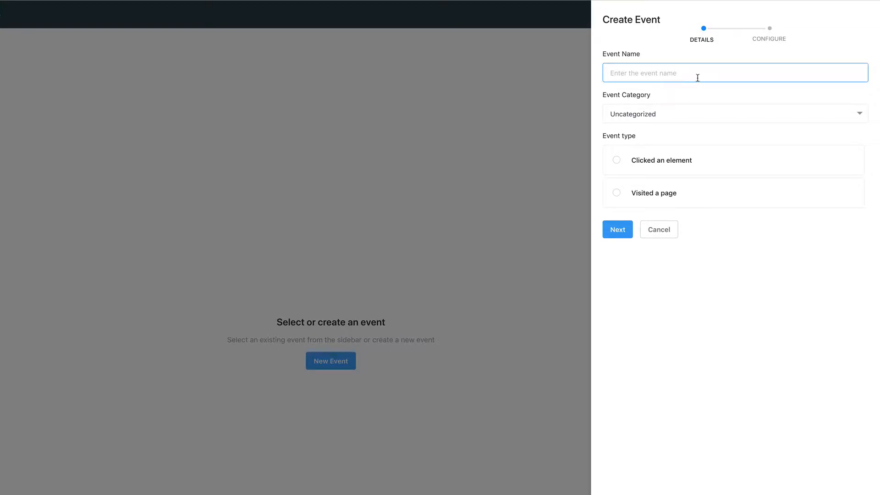
pyautogui.click(637, 73)
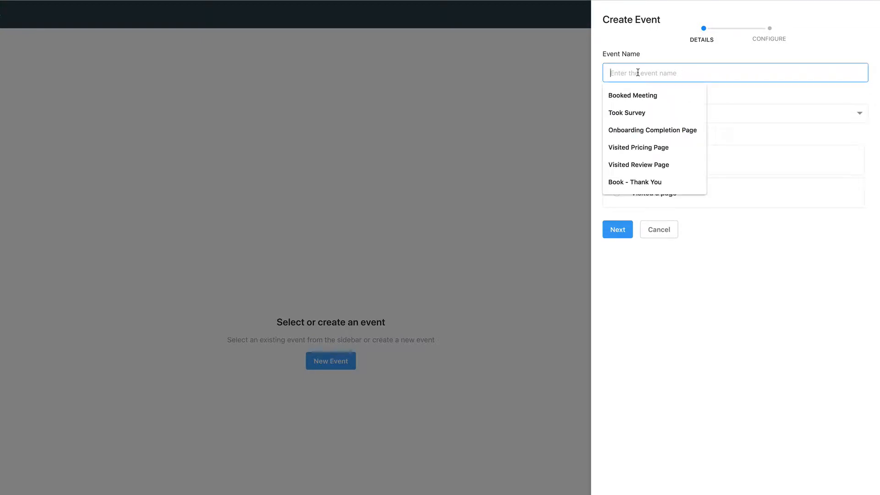
pyautogui.write('Visited')
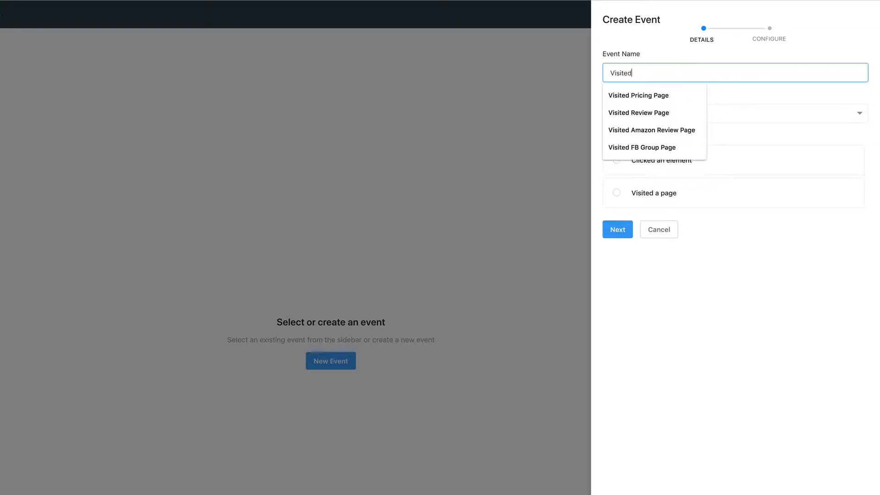
pyautogui.write(' Pricing Page')
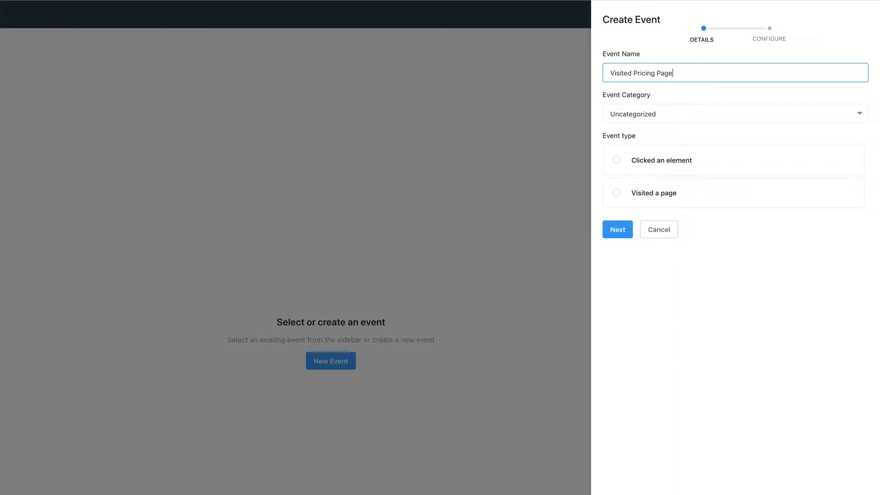
pyautogui.click(620, 114)
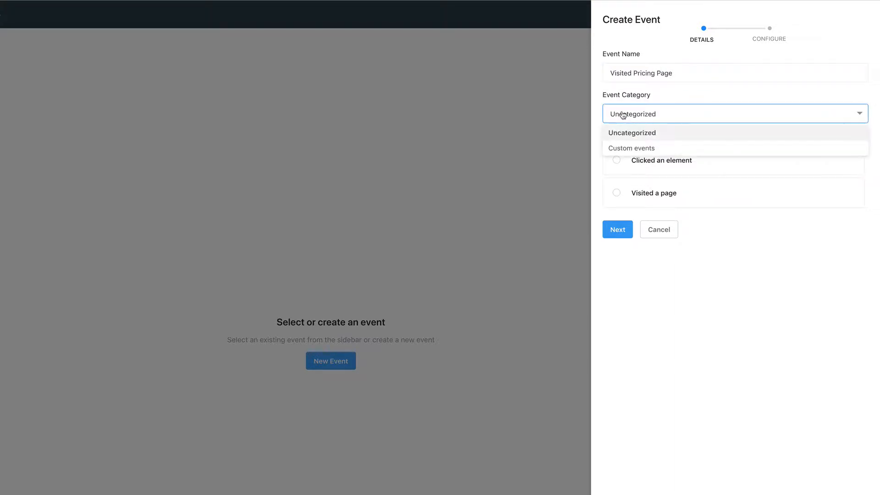
pyautogui.click(628, 149)
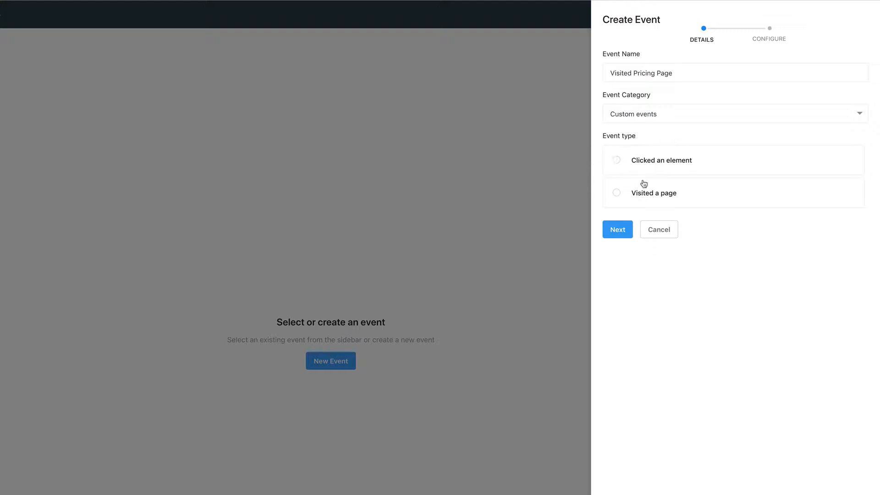
pyautogui.click(616, 195)
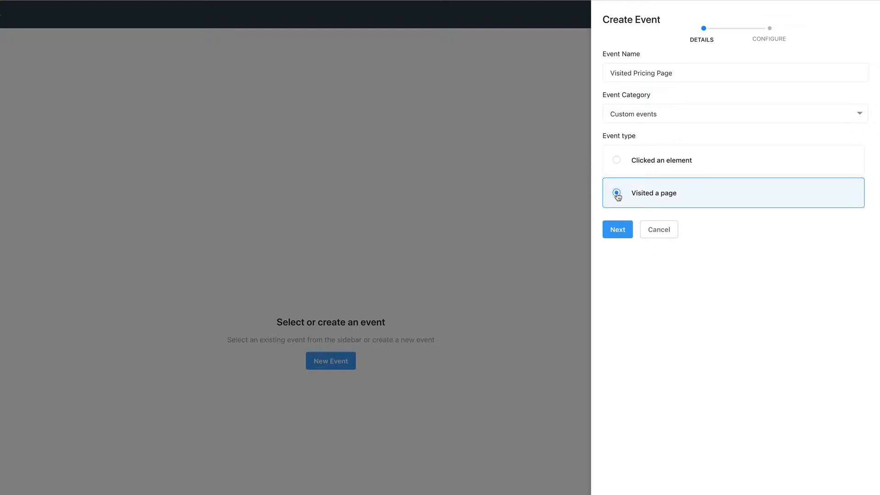
pyautogui.click(618, 231)
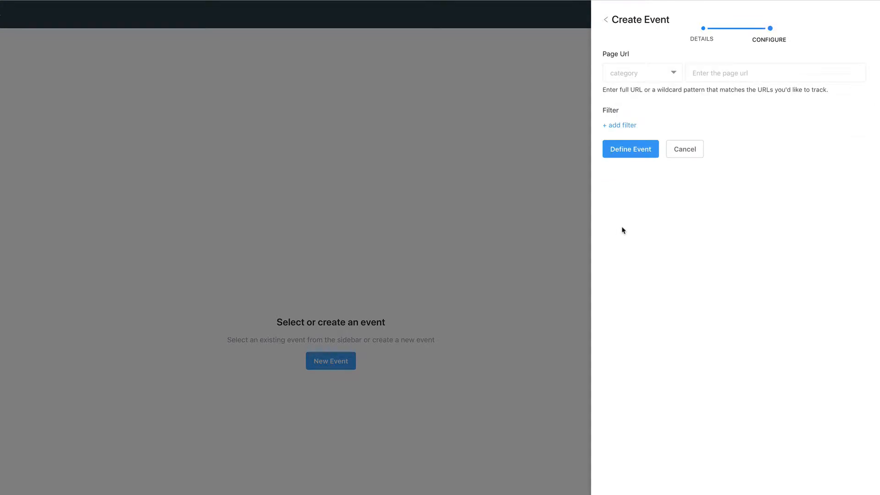
# Set the page URL condition to contains "/pricing" and cancel the event creation
pyautogui.click(654, 73)
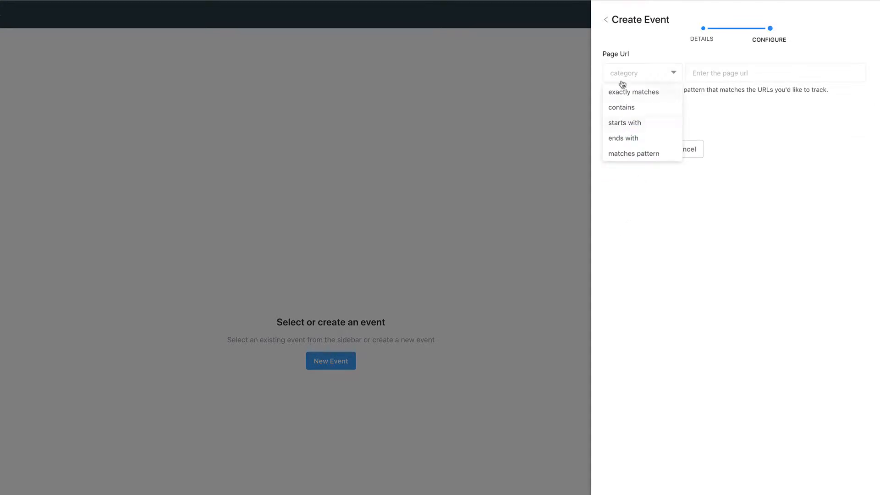
pyautogui.click(625, 110)
pyautogui.click(712, 74)
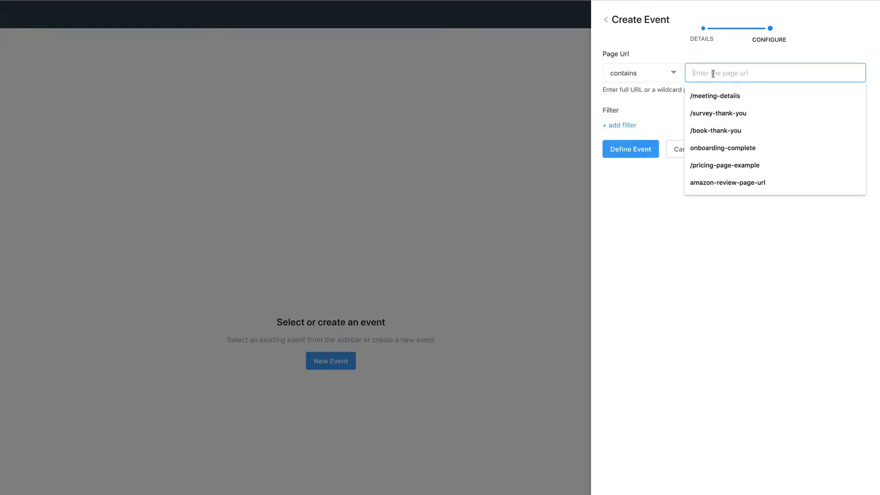
pyautogui.write('/pr')
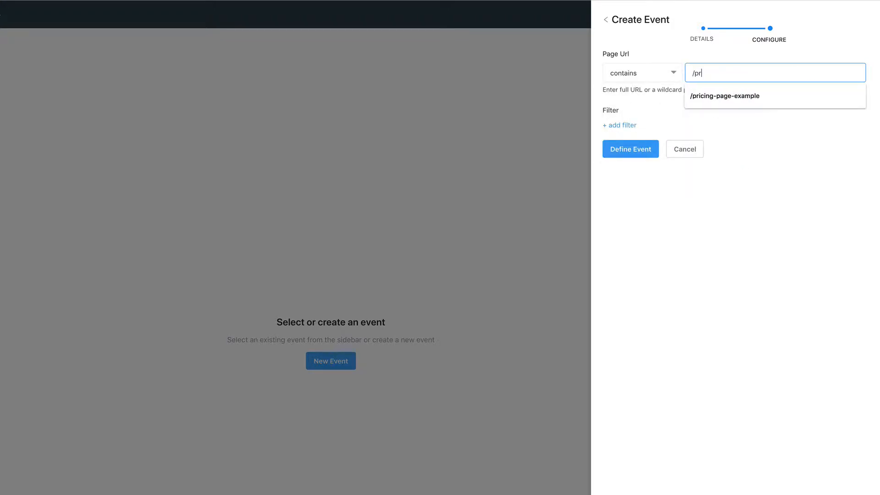
pyautogui.write('icing')
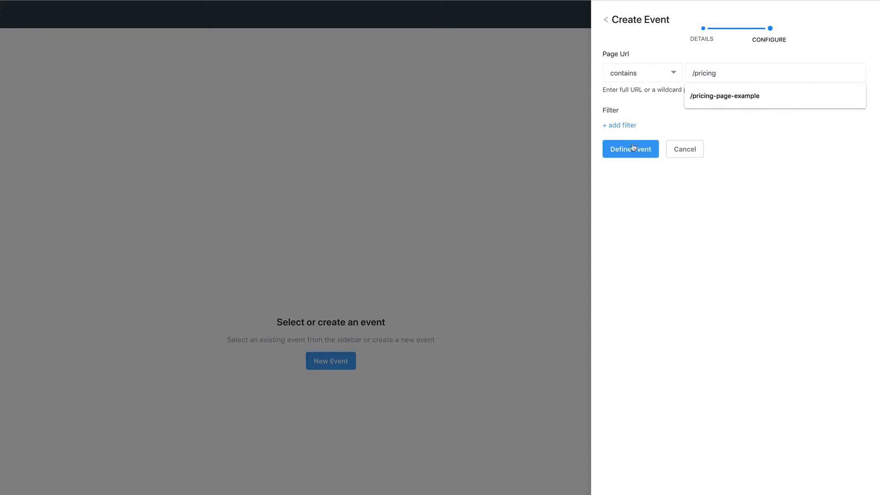
pyautogui.click(680, 124)
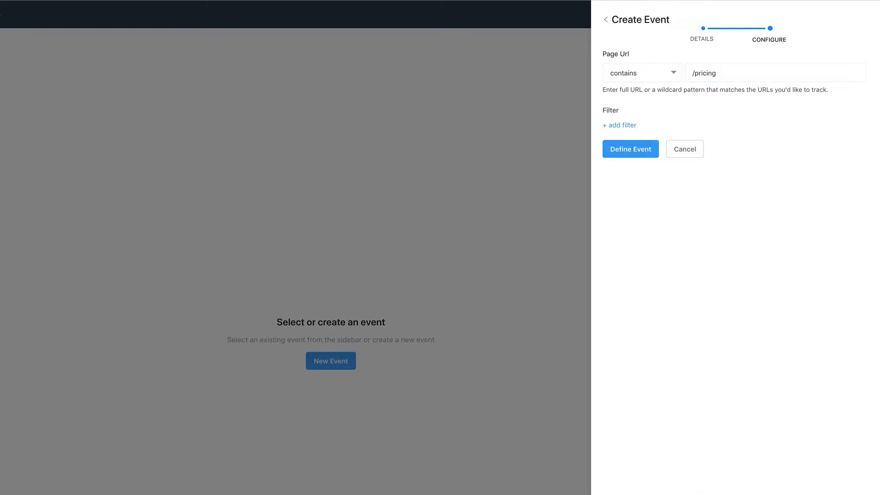
pyautogui.click(674, 153)
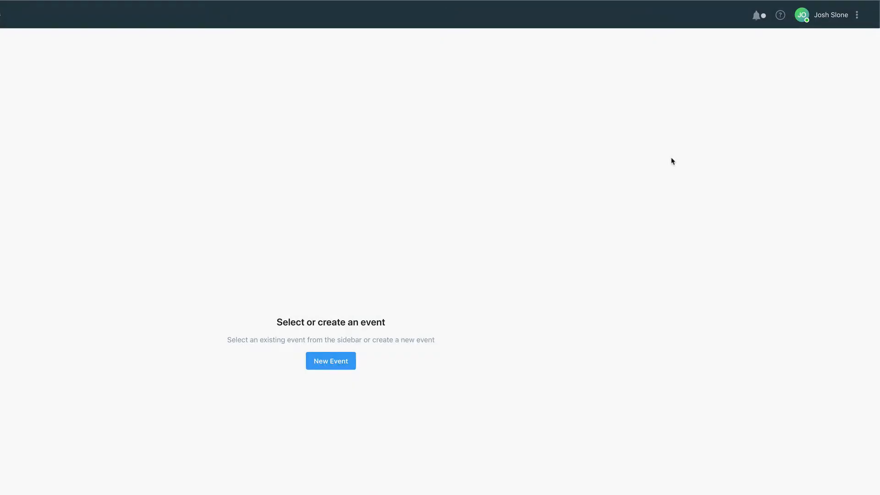
# Start a new event named "Clicked Get Started" in the Custom events category with the event type Clicked an element
pyautogui.click(332, 361)
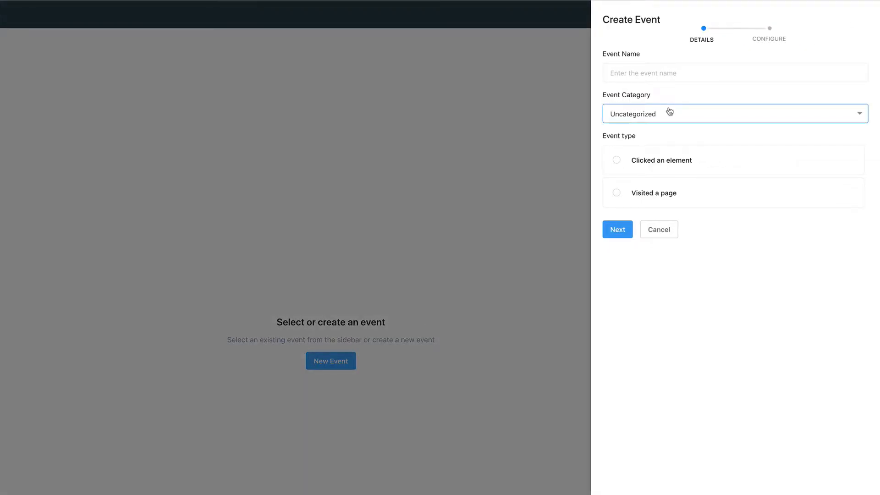
pyautogui.click(651, 73)
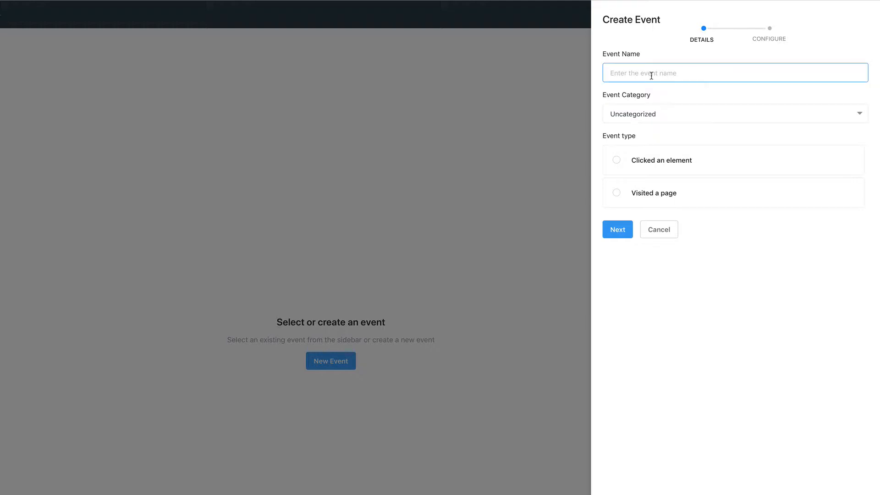
pyautogui.write('Cl')
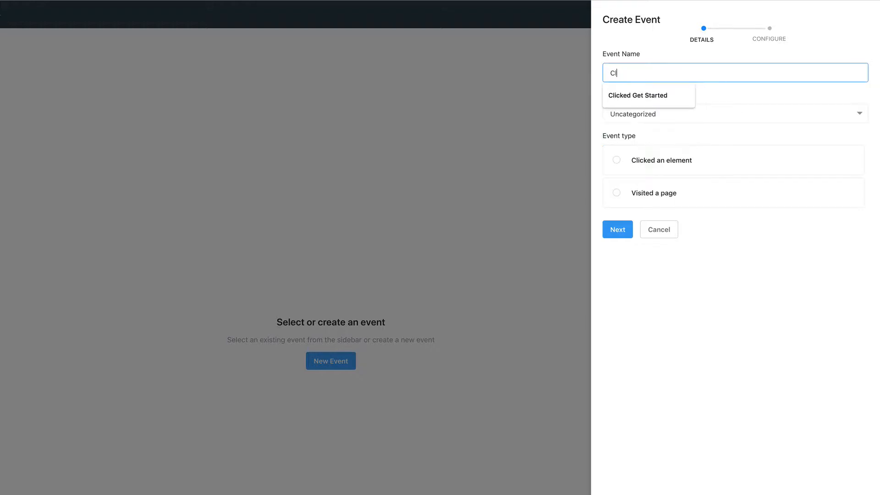
pyautogui.click(650, 95)
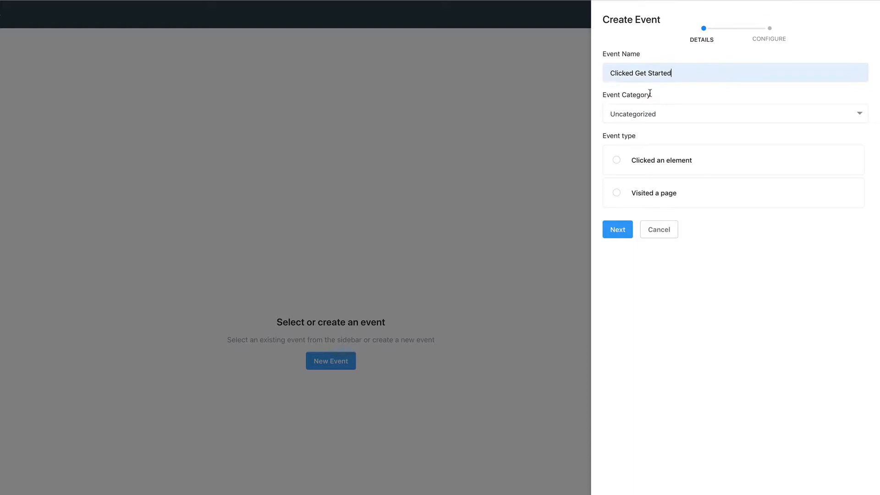
pyautogui.click(646, 118)
pyautogui.click(640, 148)
pyautogui.click(615, 161)
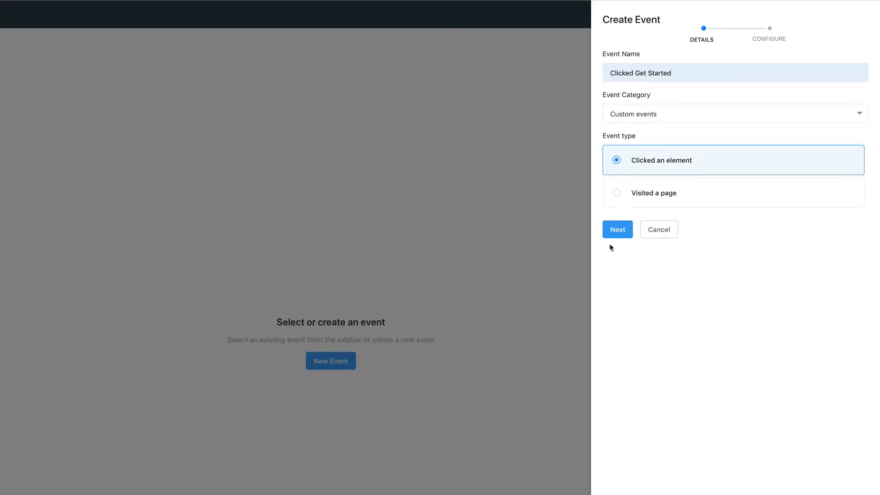
pyautogui.click(615, 231)
# Check the element selector setting without filling it in and cancel the event creation
pyautogui.click(624, 76)
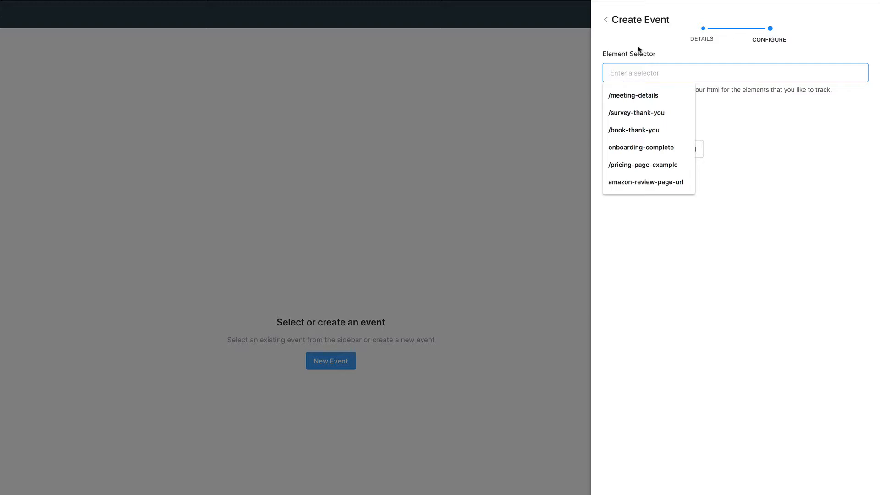
pyautogui.click(718, 121)
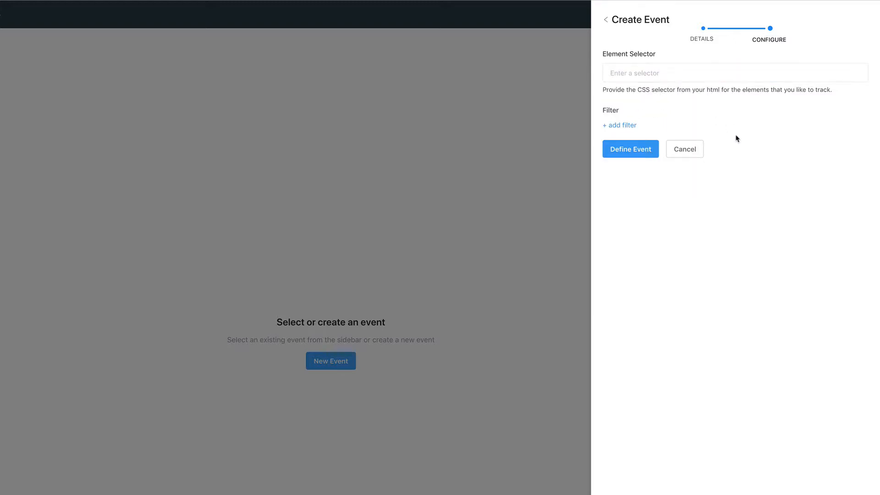
pyautogui.click(684, 149)
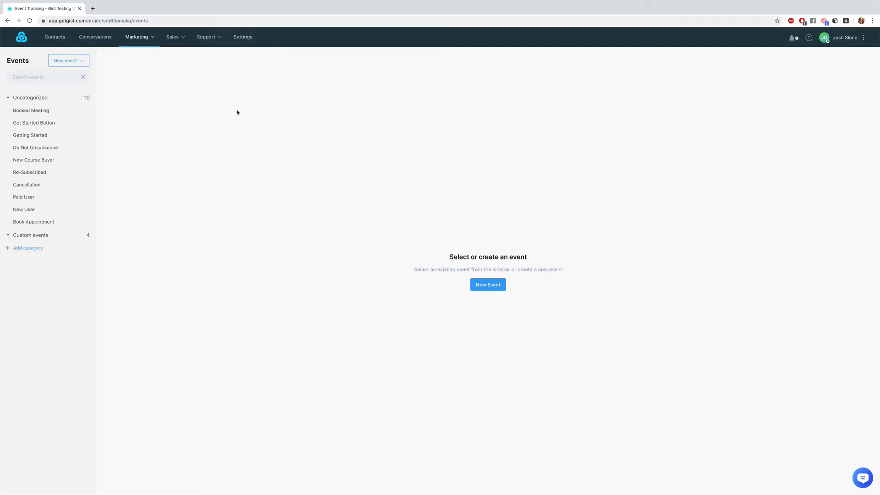
pyautogui.click(73, 61)
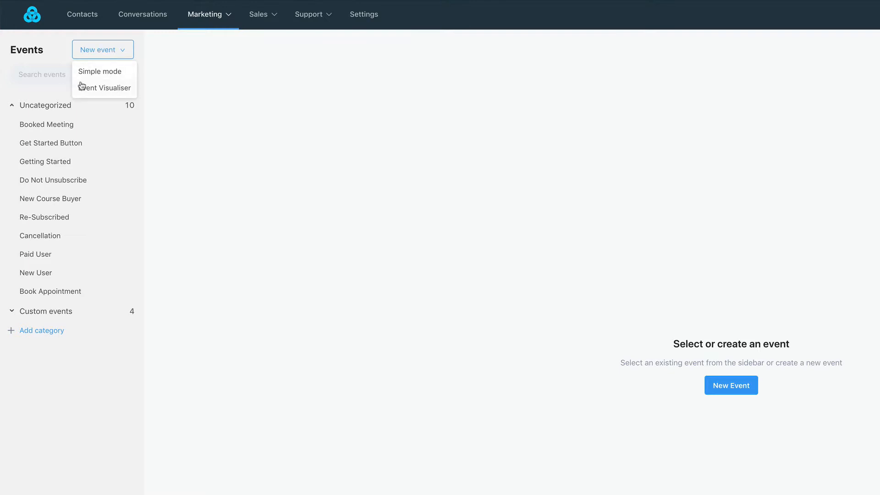
pyautogui.moveTo(120, 55)
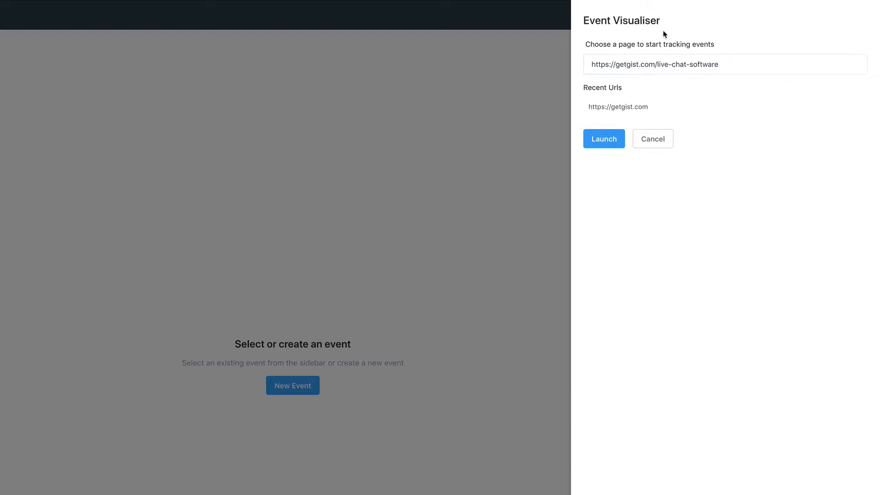
pyautogui.click(623, 44)
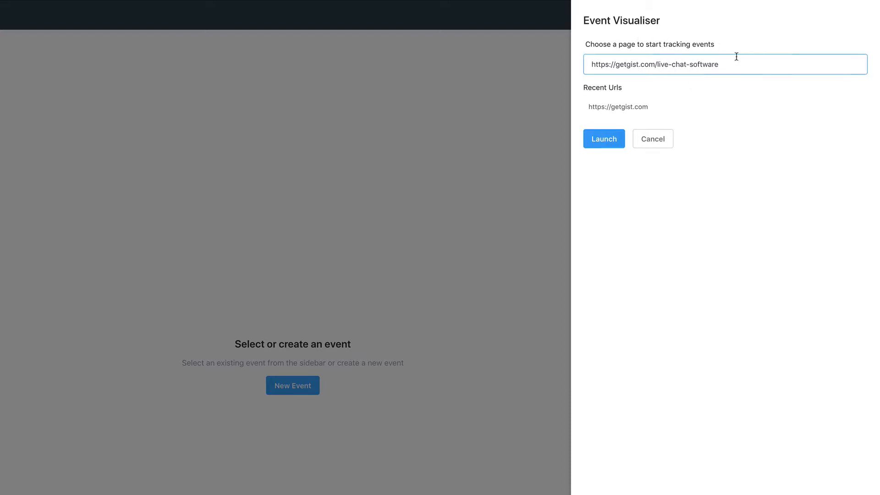
pyautogui.tripleClick(585, 70)
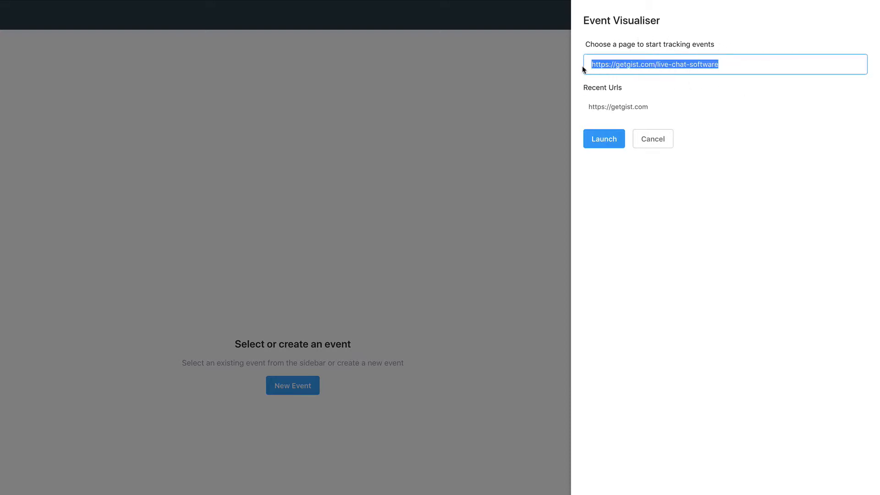
pyautogui.click(642, 67)
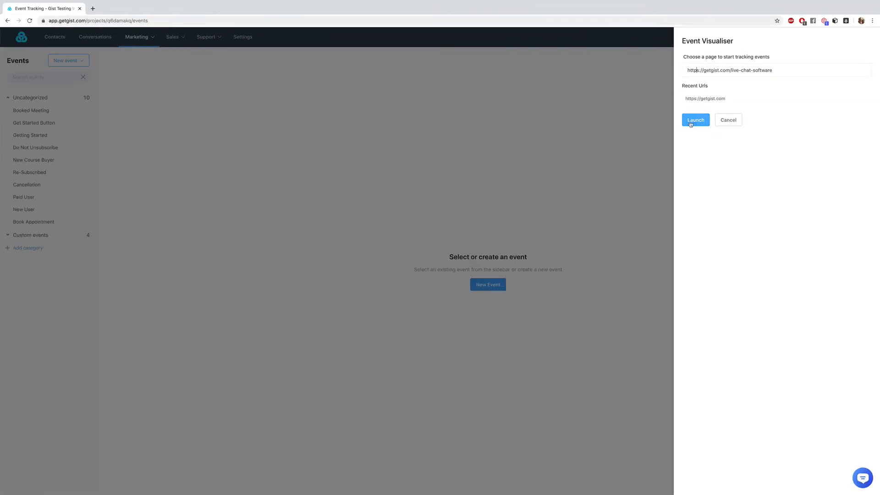
pyautogui.click(695, 120)
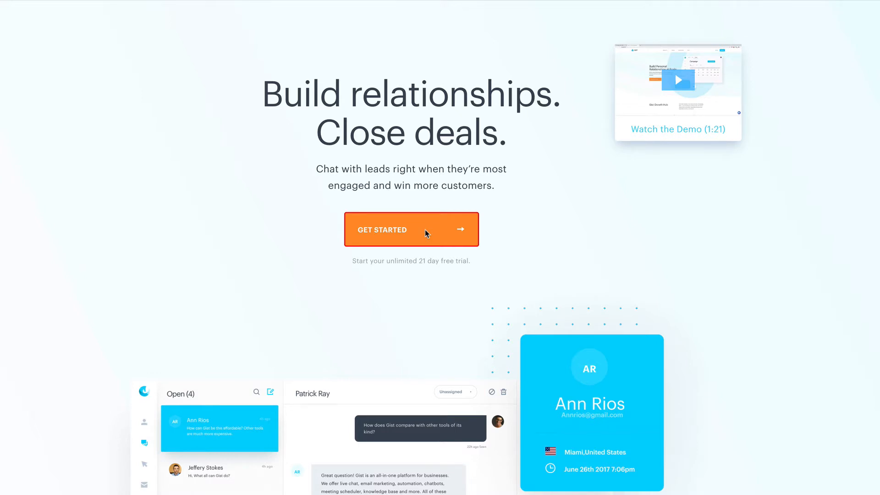
# Start a new event on the GET STARTED button beneath the page's main headline and name it "Get Started"
pyautogui.scroll(-15, 424, 230)
pyautogui.scroll(-20, 425, 234)
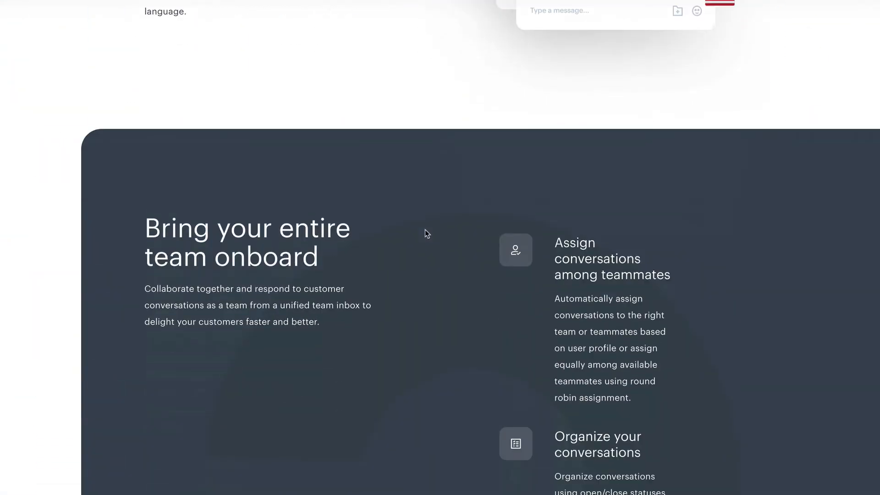
pyautogui.scroll(-4, 425, 234)
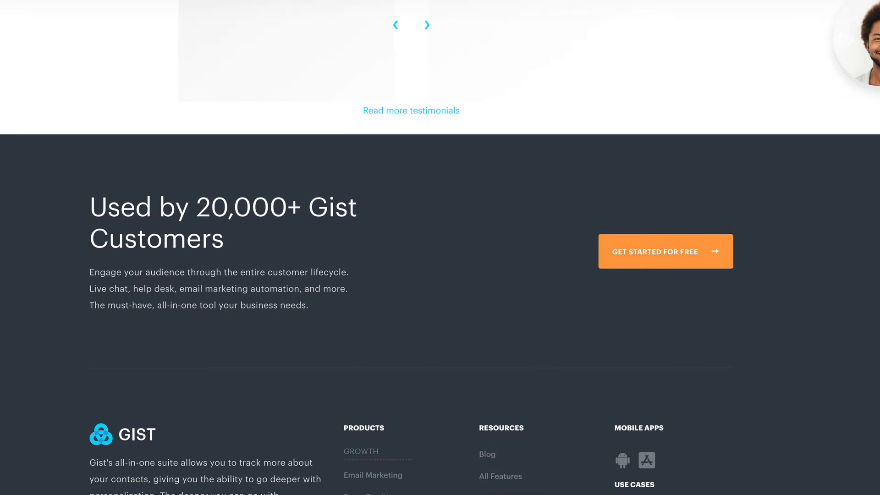
pyautogui.scroll(1, 357, 444)
pyautogui.scroll(20, 568, 259)
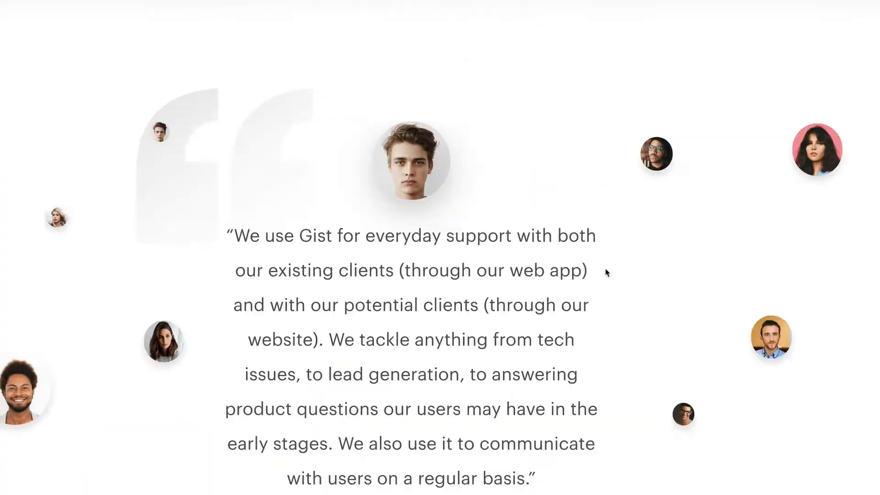
pyautogui.scroll(-1, 504, 270)
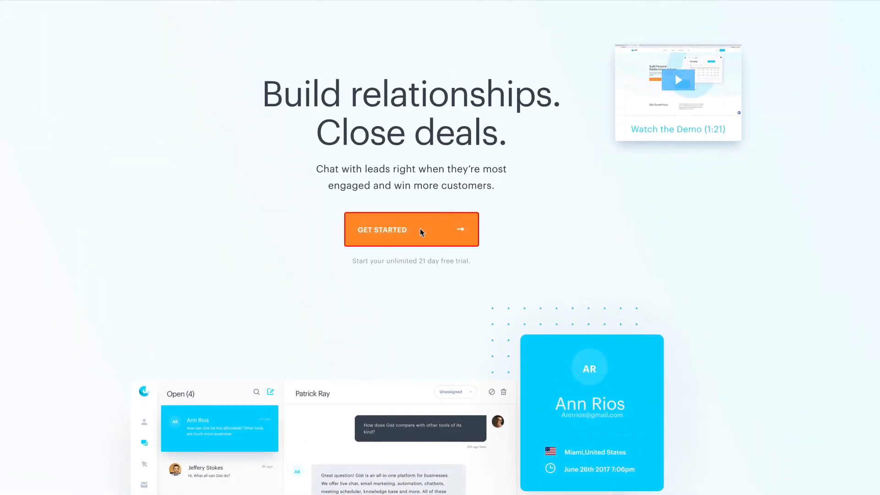
pyautogui.click(420, 229)
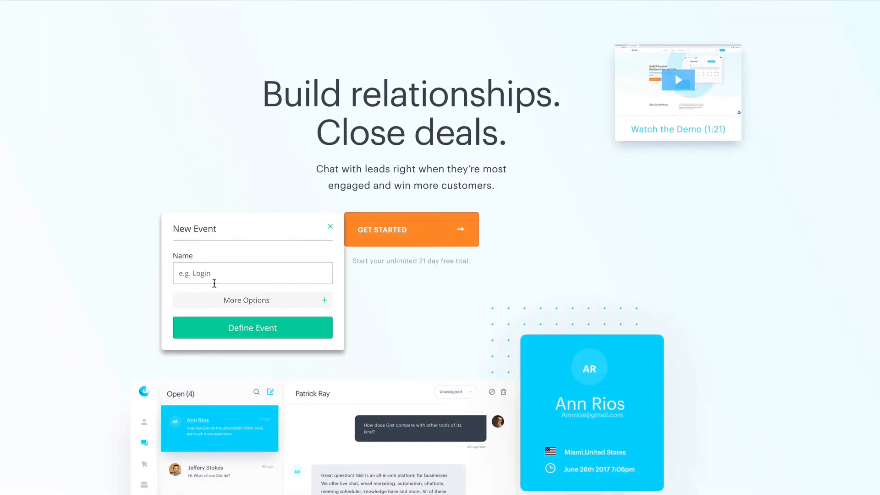
pyautogui.click(233, 279)
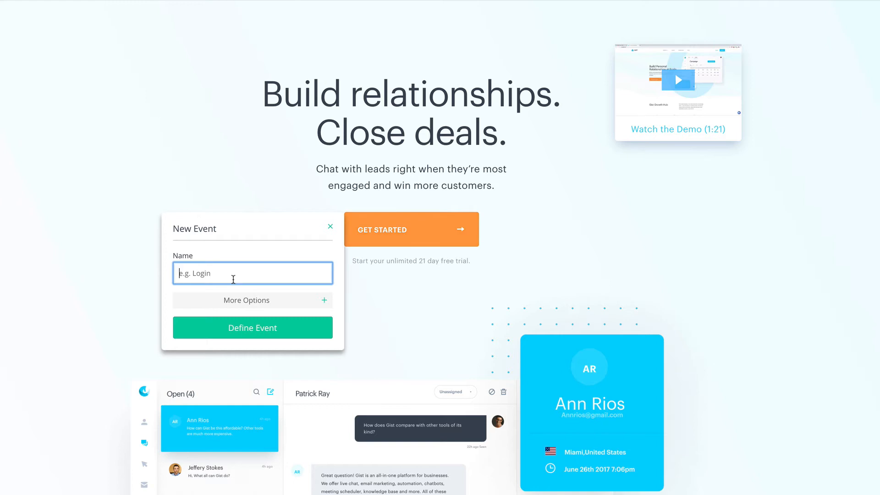
pyautogui.write('Get Stater')
pyautogui.press('BackSpace')
pyautogui.press('BackSpace')
pyautogui.press('BackSpace')
pyautogui.write('rted')
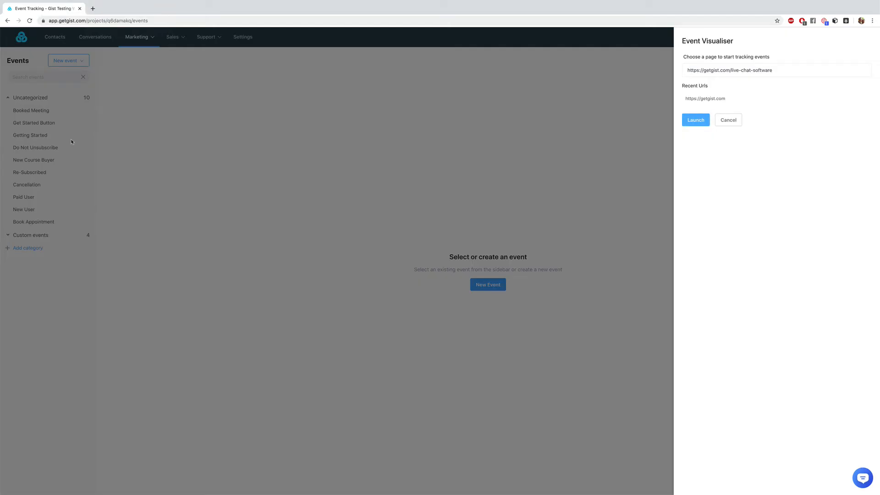
# Close the Event Visualiser setup and create a new workflow built from scratch, named "Sample Workflow"
pyautogui.click(71, 141)
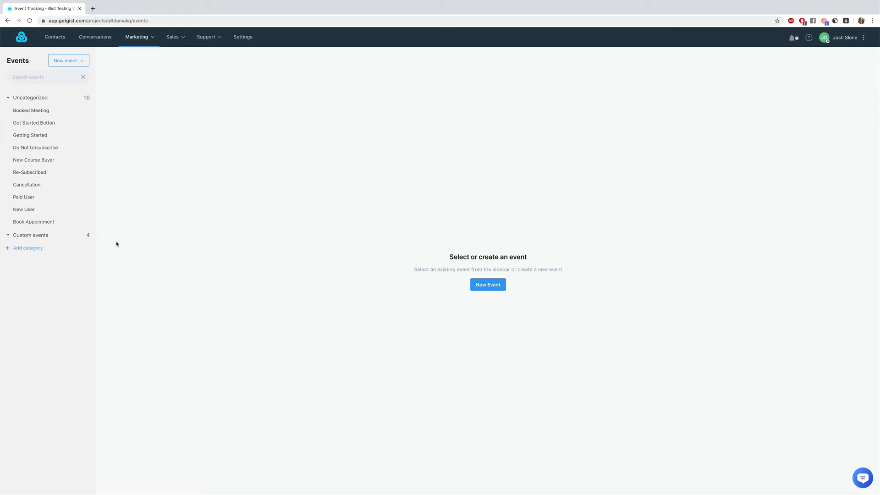
pyautogui.click(137, 36)
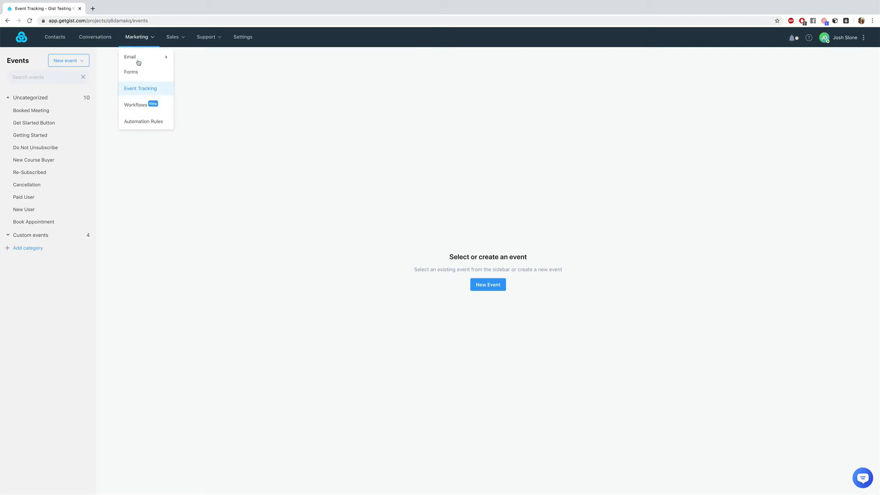
pyautogui.click(138, 105)
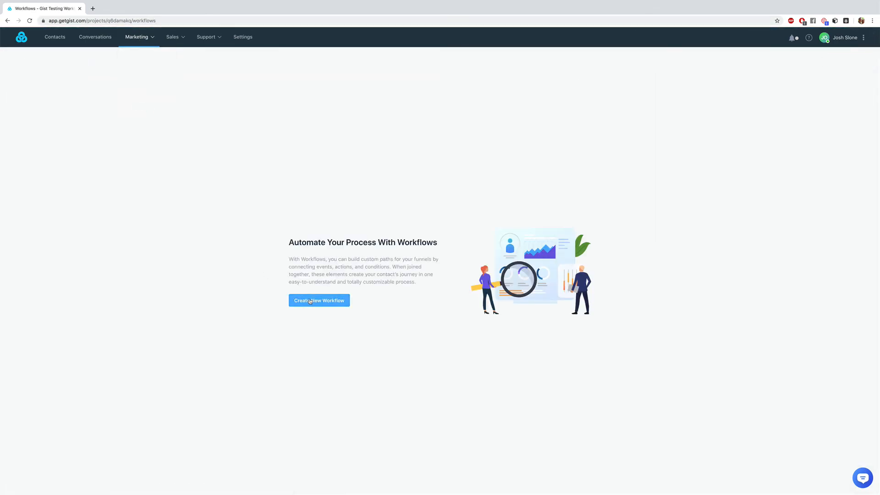
pyautogui.click(310, 301)
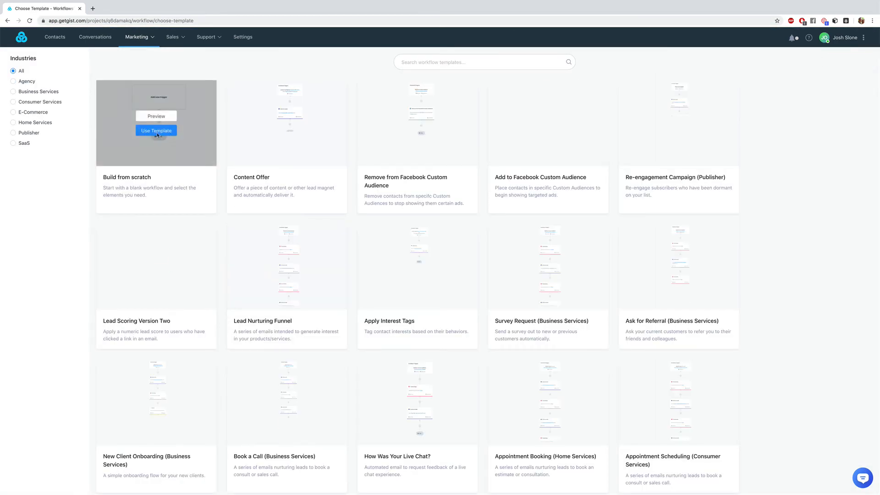
pyautogui.click(174, 134)
pyautogui.click(686, 72)
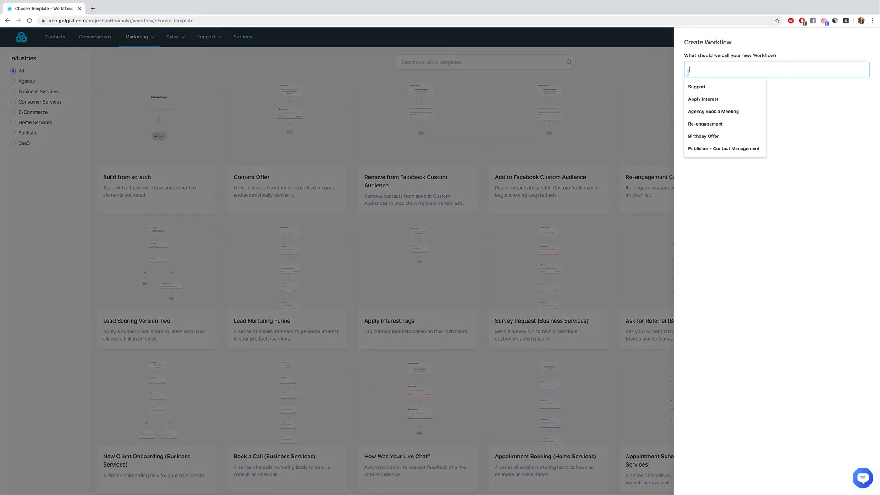
pyautogui.write('Sample')
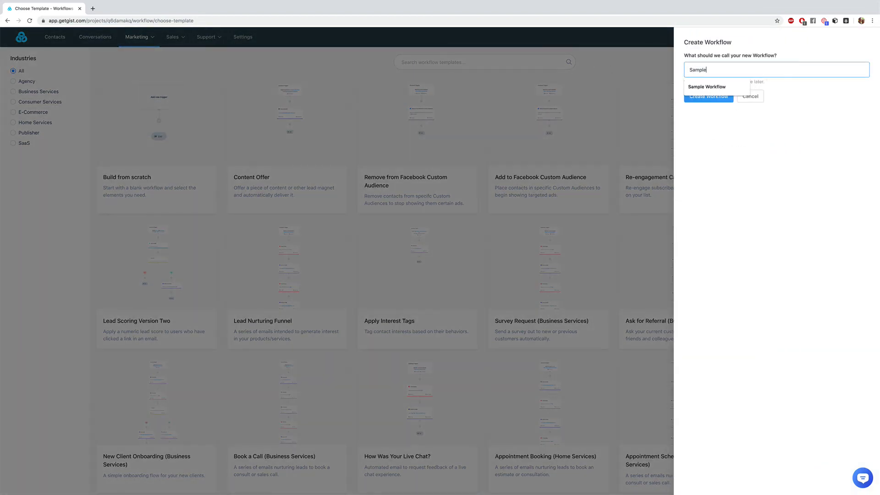
pyautogui.click(706, 87)
pyautogui.click(708, 97)
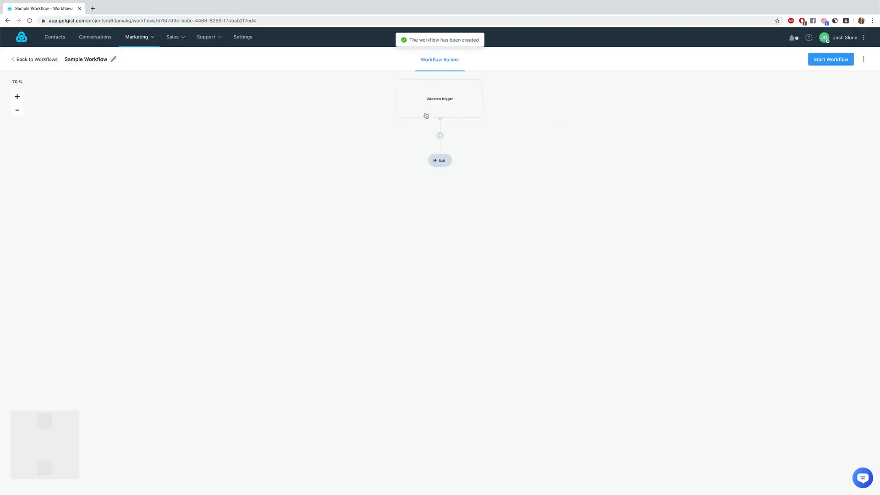
# Add a Performed an event enrollment trigger for the Get Started Button event, and check the block choices beneath it without adding one
pyautogui.click(429, 105)
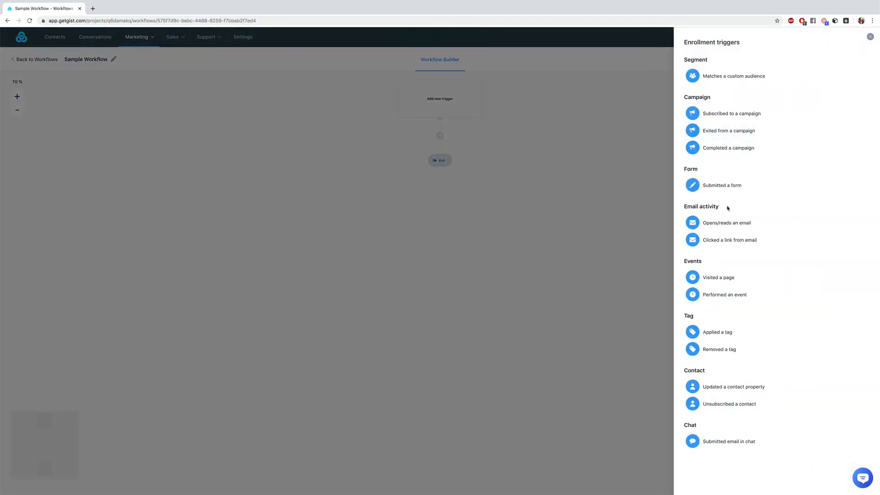
pyautogui.click(731, 297)
pyautogui.click(717, 80)
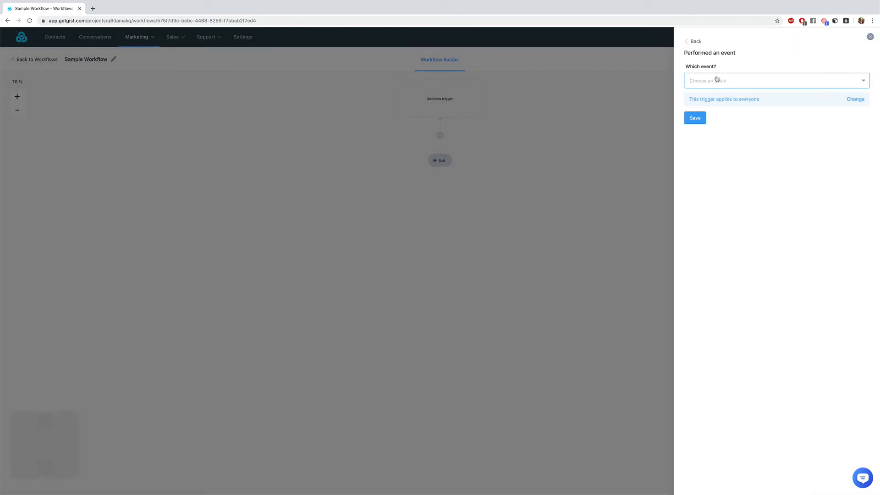
pyautogui.click(715, 151)
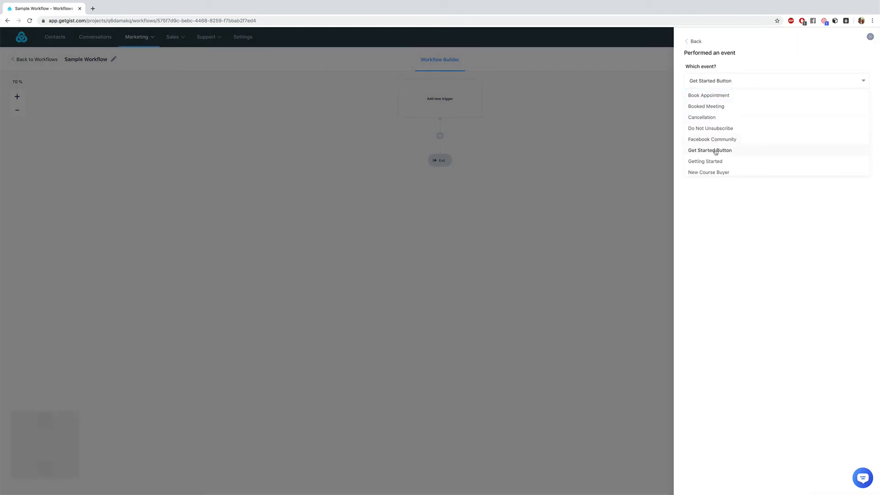
pyautogui.click(693, 118)
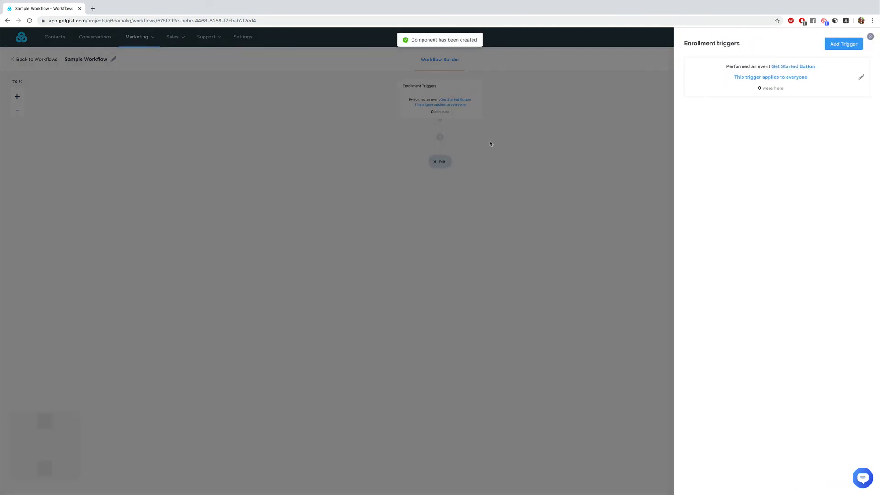
pyautogui.click(490, 143)
pyautogui.click(440, 137)
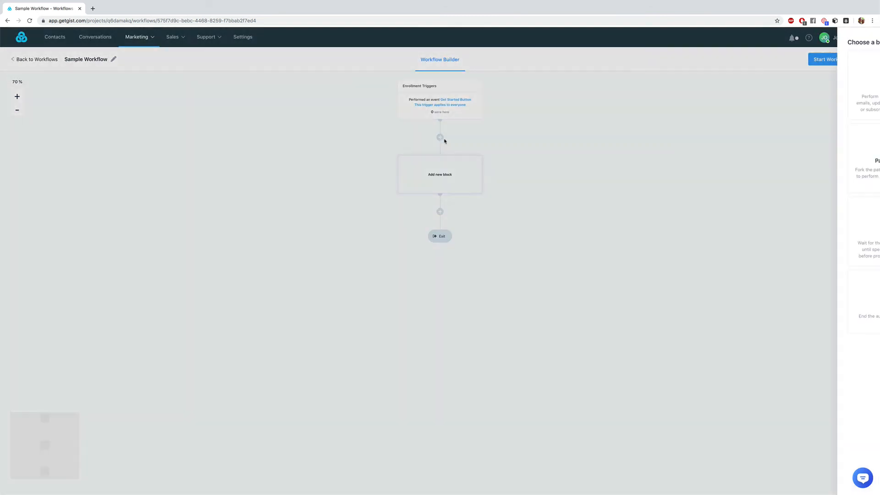
pyautogui.click(387, 139)
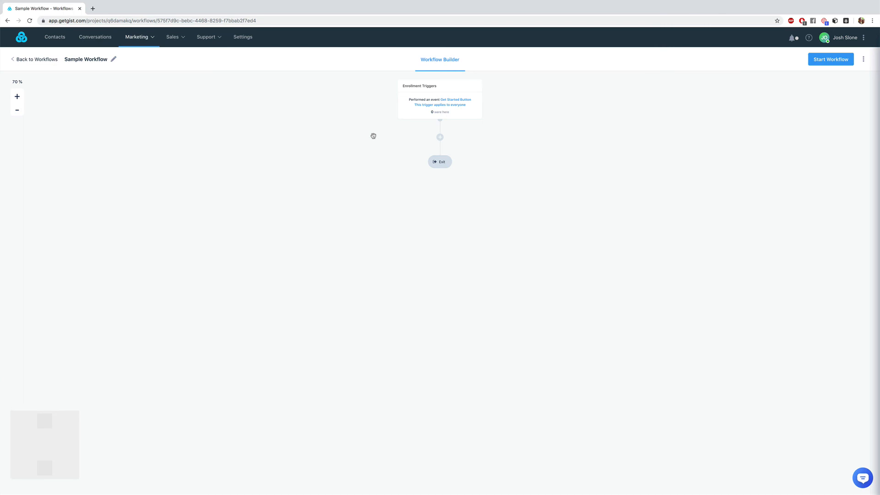